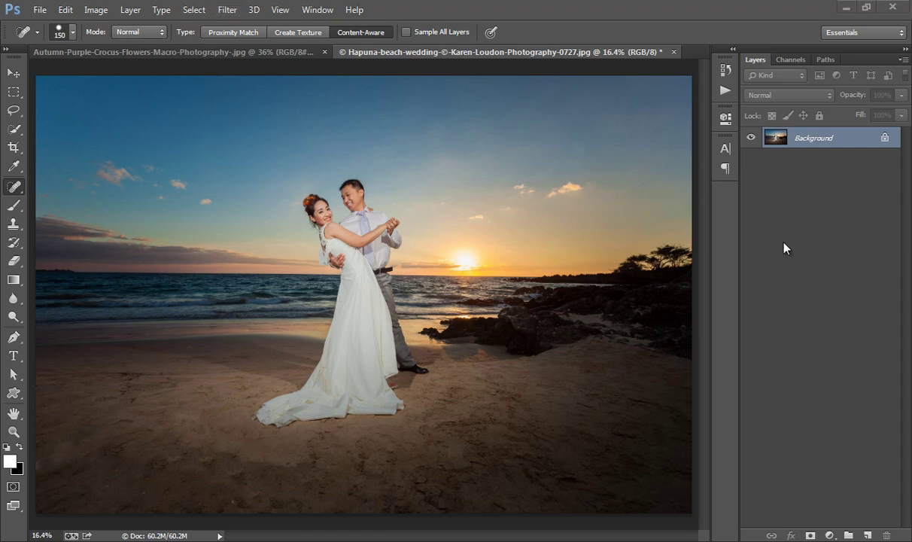
Step: Launch Color Efex Pro 4 on the beach wedding photo from Filter > Nik Collection
click(226, 11)
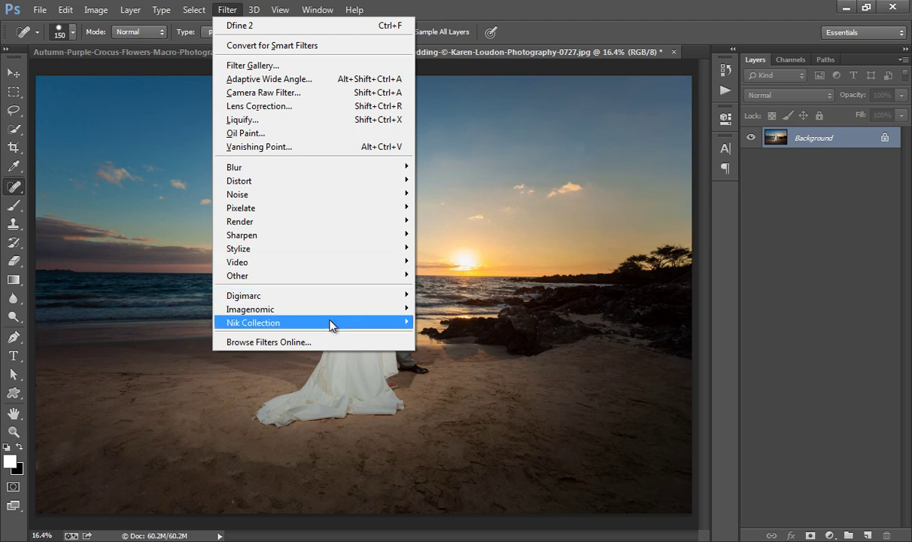
mouse_move(331, 323)
click(483, 326)
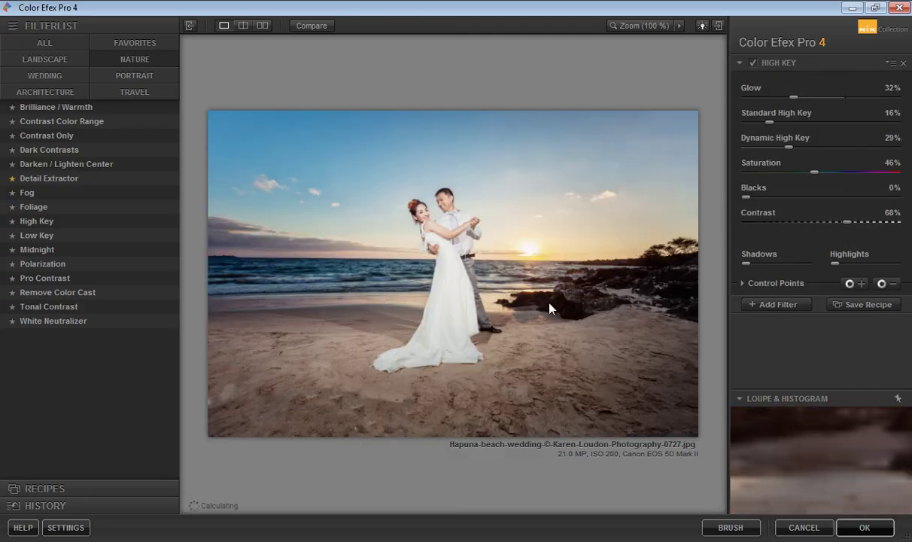
Step: Apply Bi-Color User Defined from the Favorites list and show its settings panel
click(718, 26)
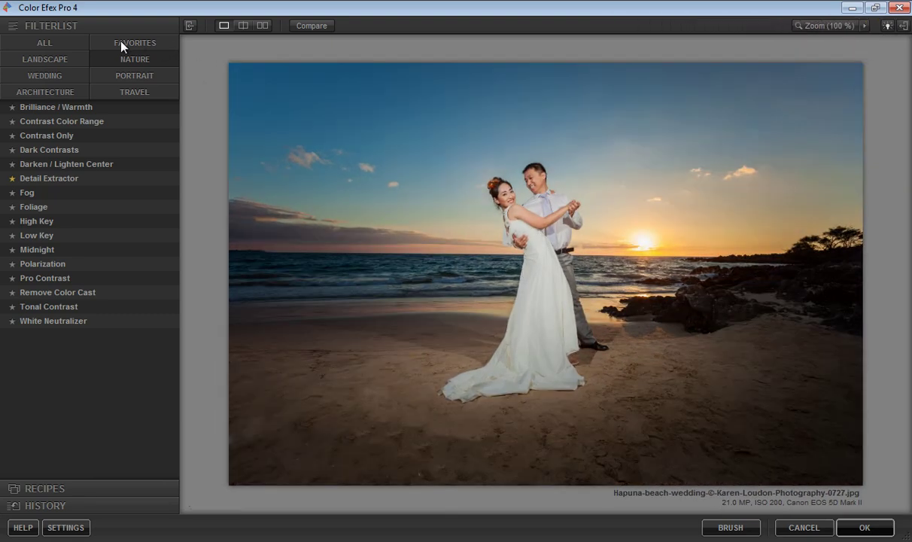
click(121, 43)
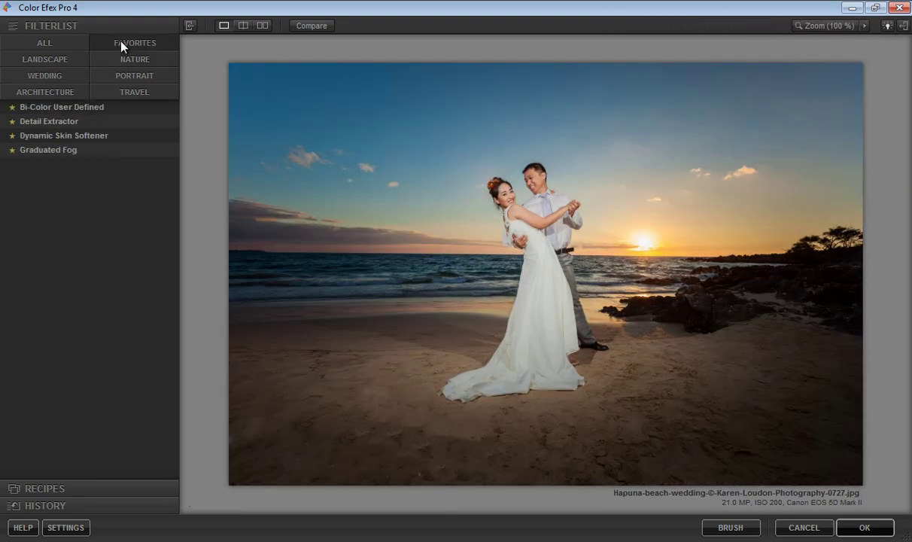
click(74, 110)
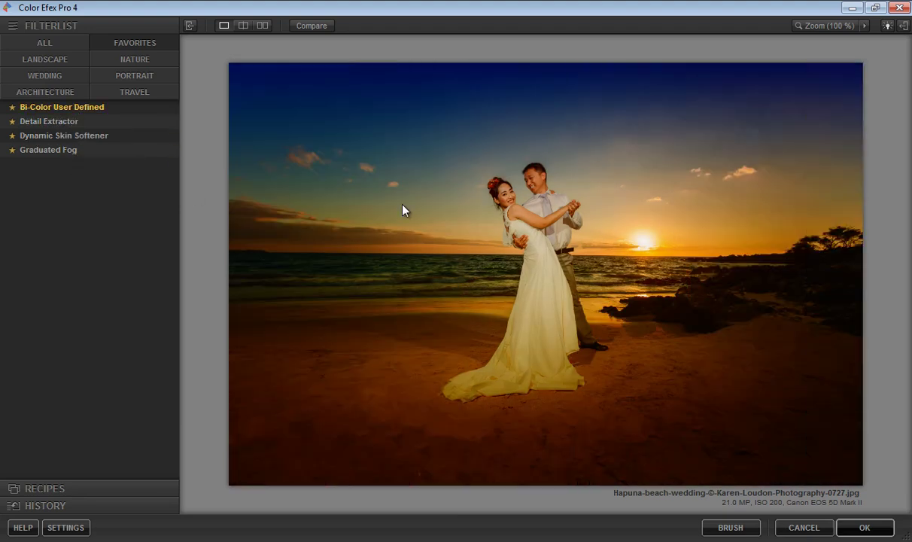
click(903, 25)
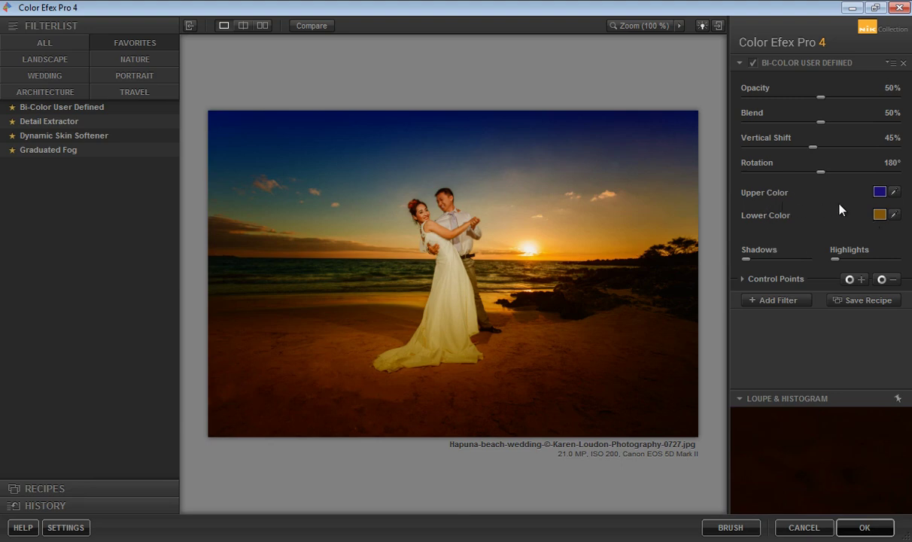
Step: Set the Bi-Color upper colour to bright blue
click(880, 192)
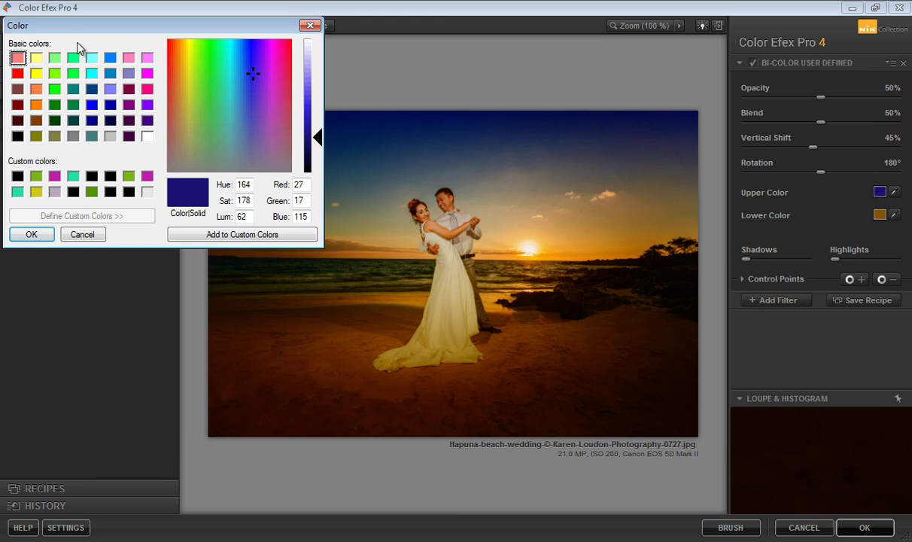
drag(83, 28, 106, 196)
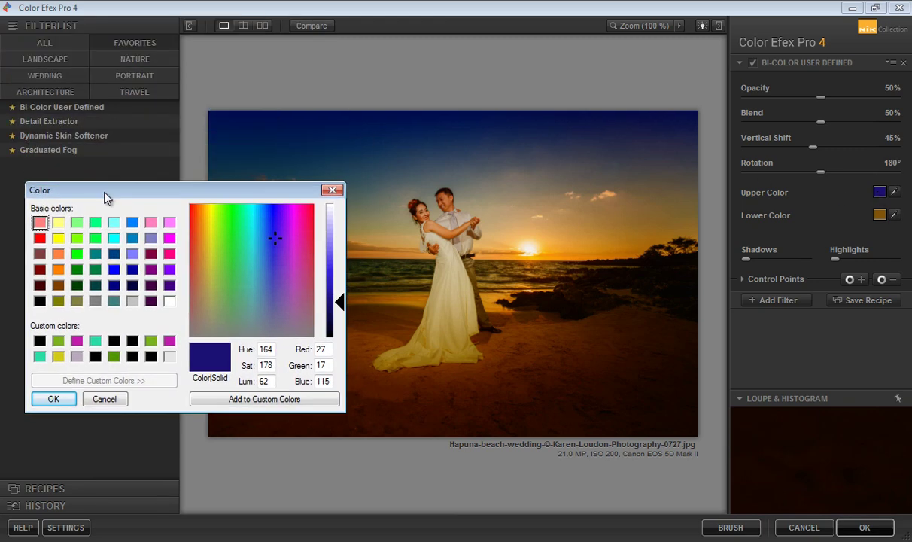
click(131, 223)
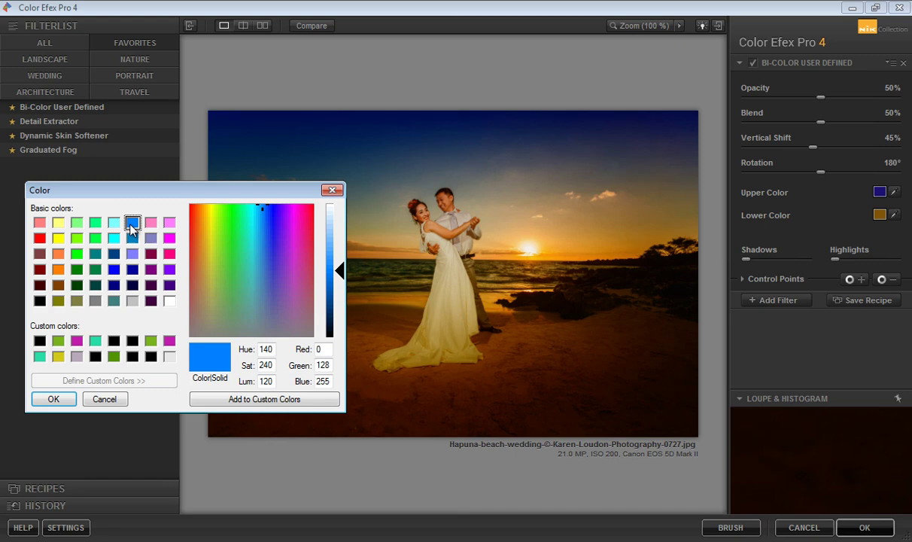
click(151, 223)
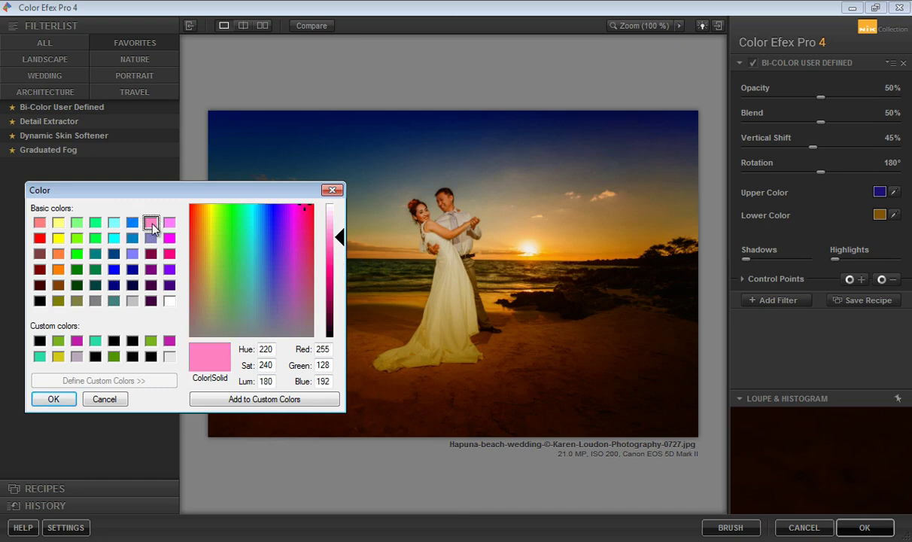
click(67, 399)
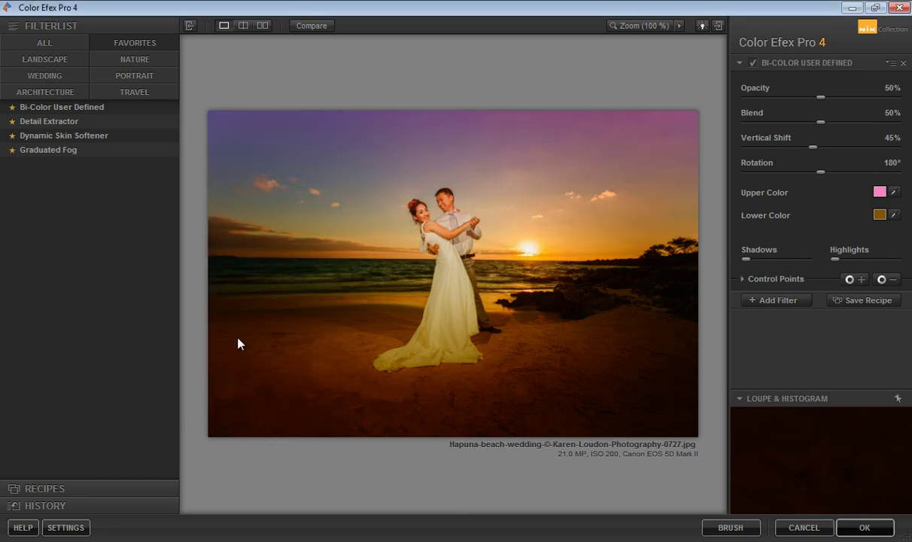
click(879, 192)
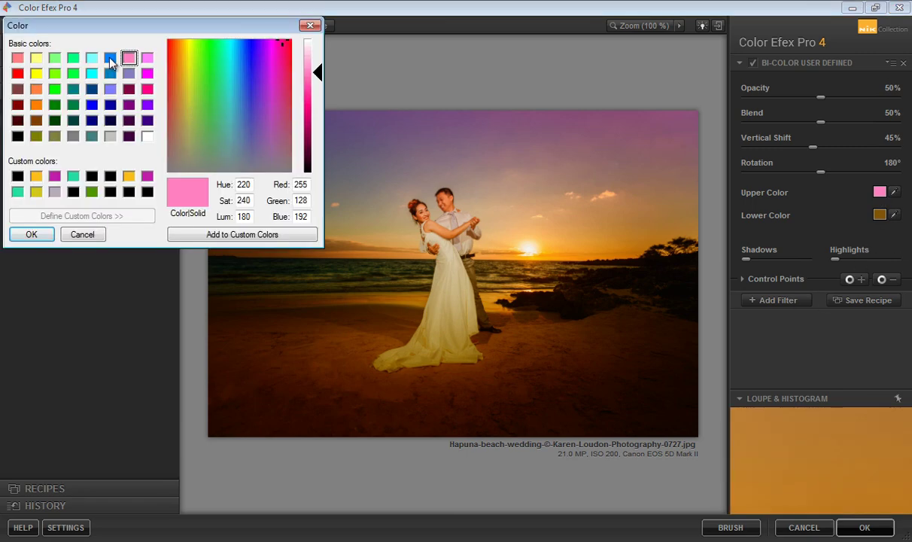
click(110, 59)
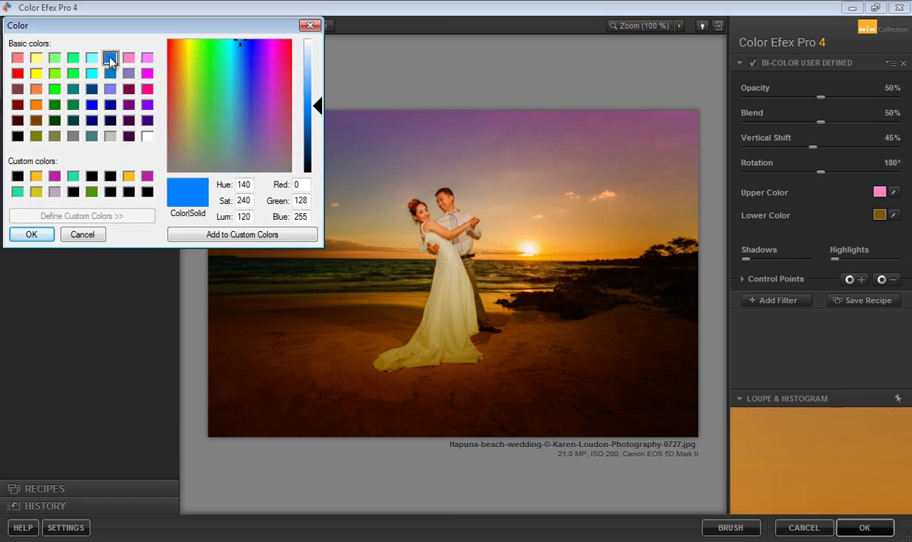
click(31, 234)
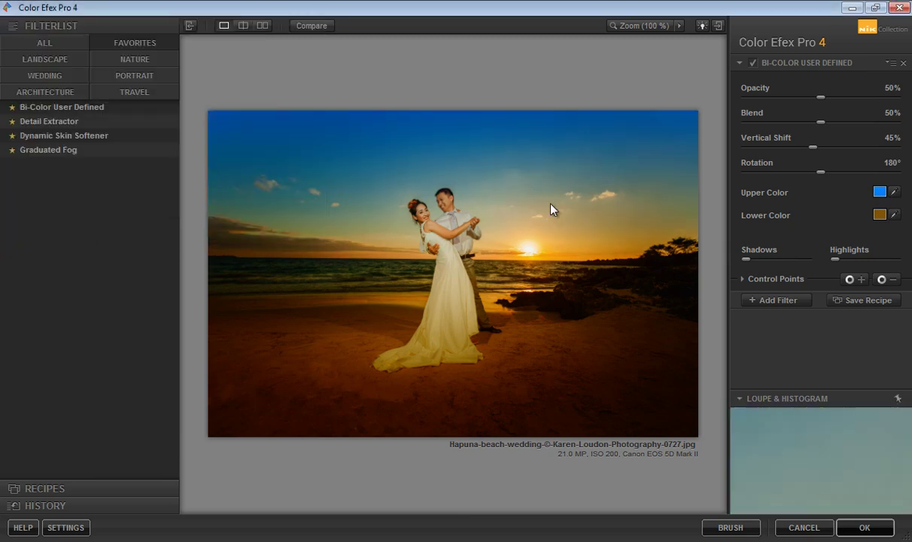
Step: Set the Bi-Color lower colour to orange
click(880, 215)
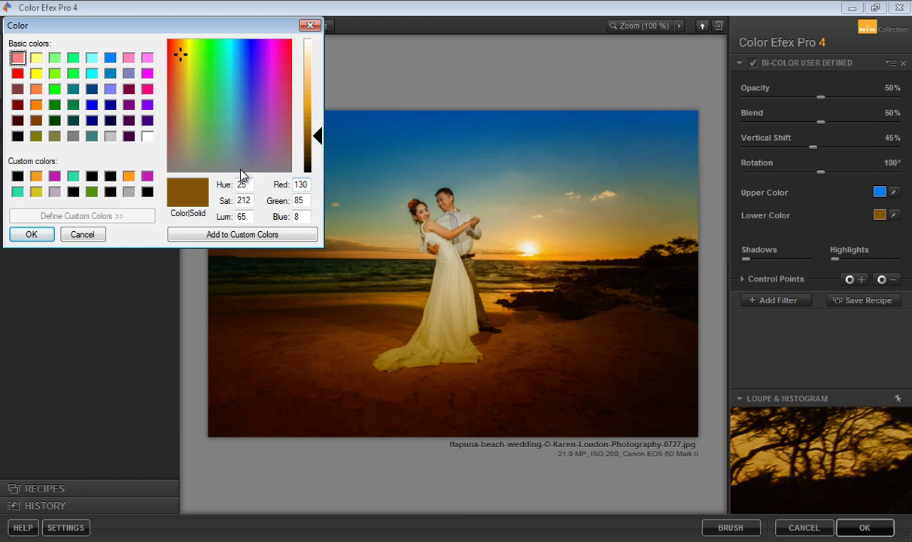
click(35, 89)
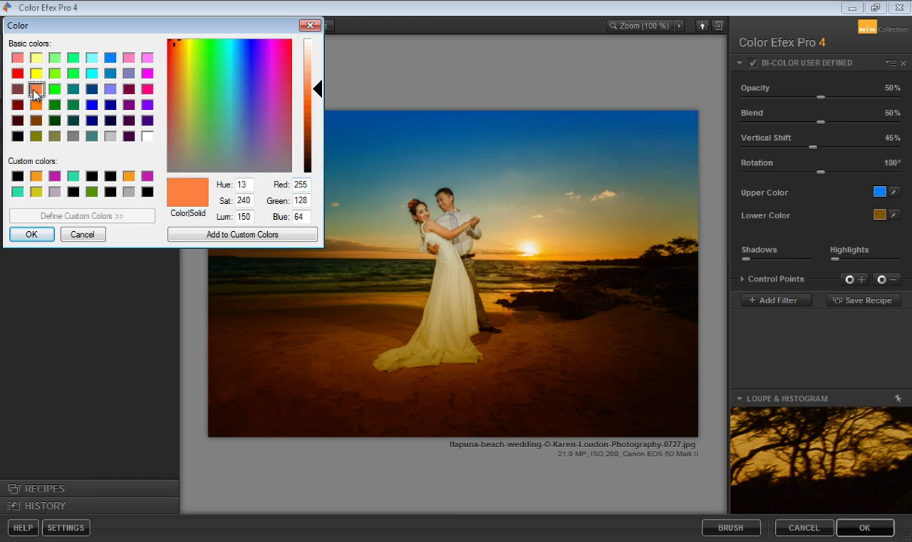
click(31, 234)
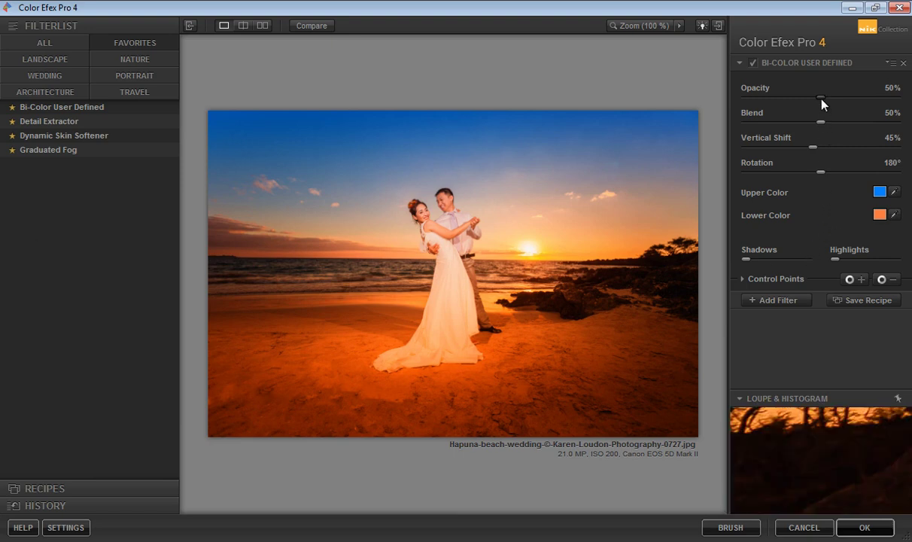
Step: Lower Bi-Color opacity to 25%, compare it off and on, then switch to Detail Extractor
drag(821, 98, 804, 106)
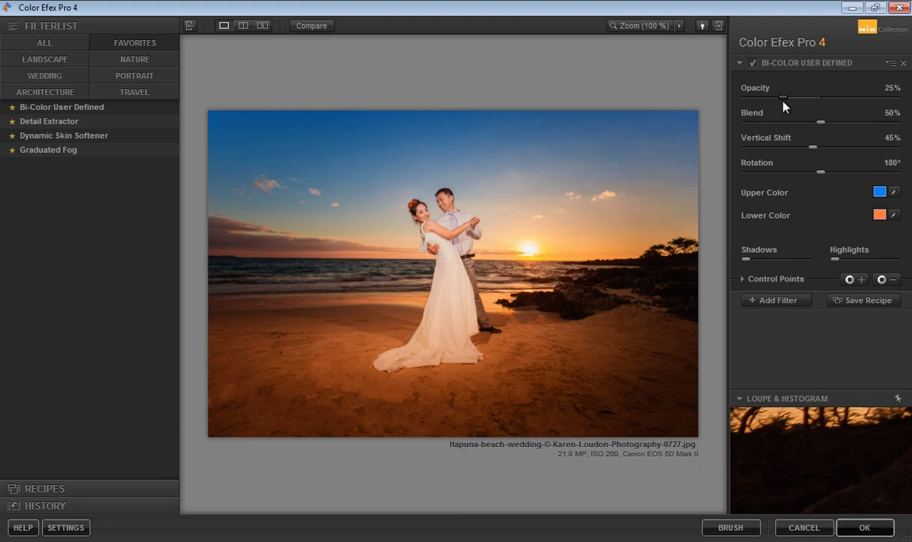
click(753, 63)
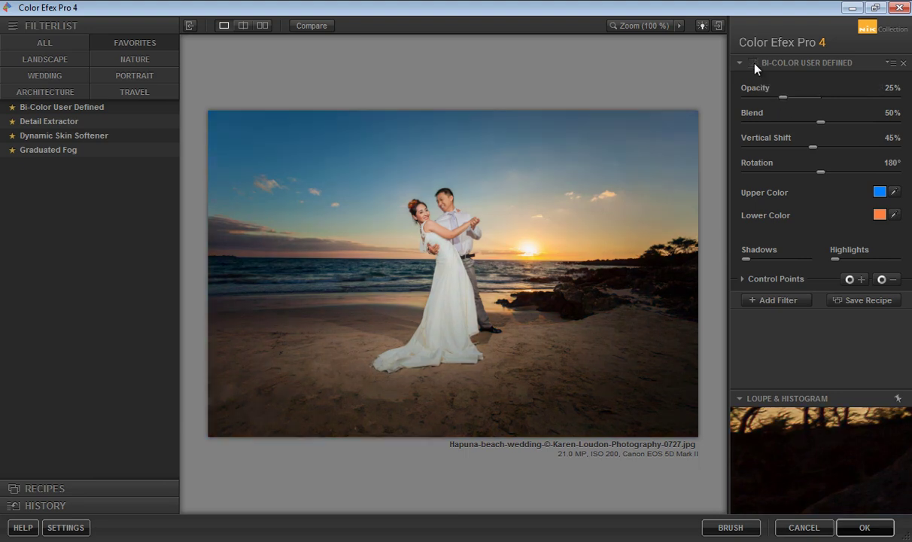
click(753, 63)
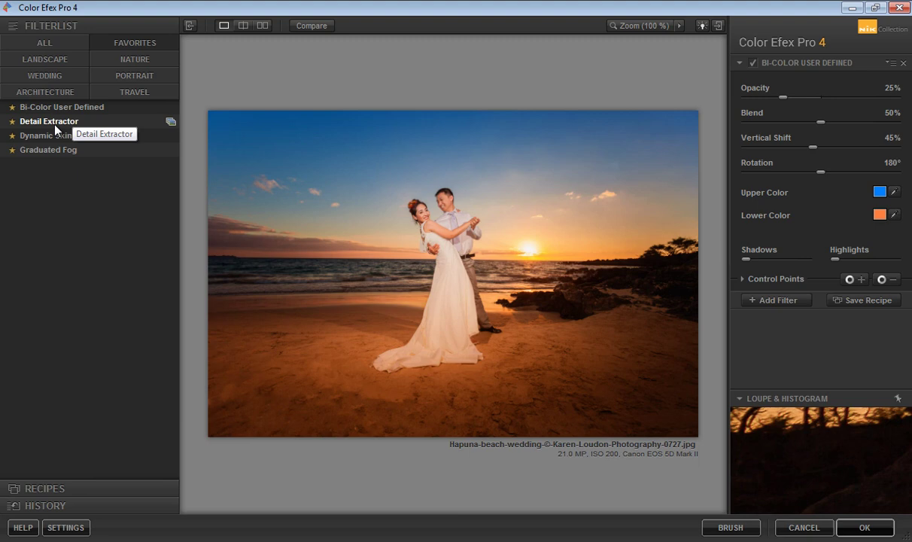
click(55, 126)
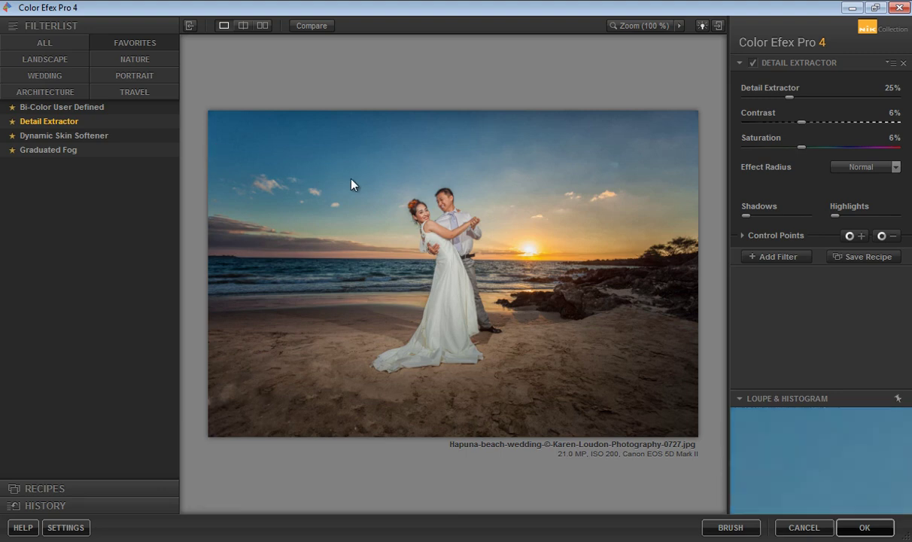
Step: Reapply Bi-Color User Defined at 23% opacity with a bright blue upper colour
click(74, 111)
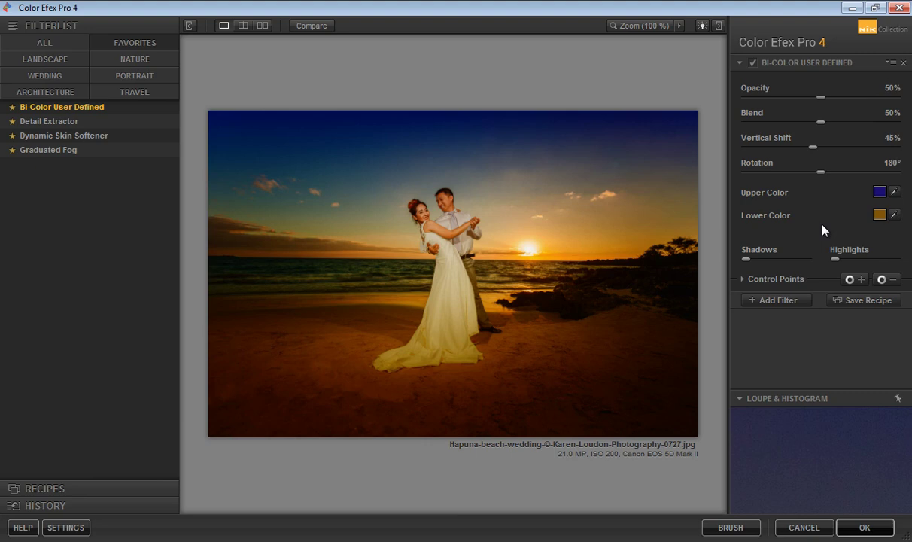
drag(820, 99, 781, 101)
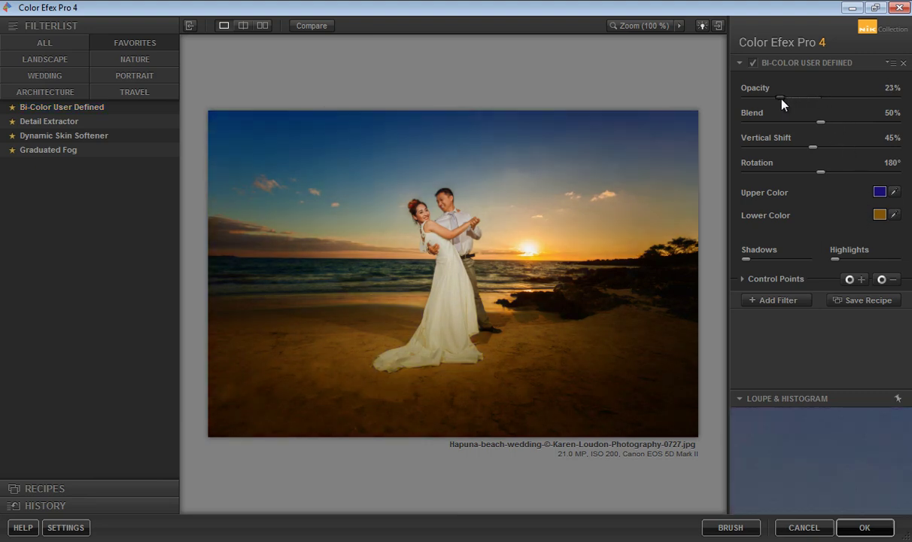
click(880, 191)
click(92, 59)
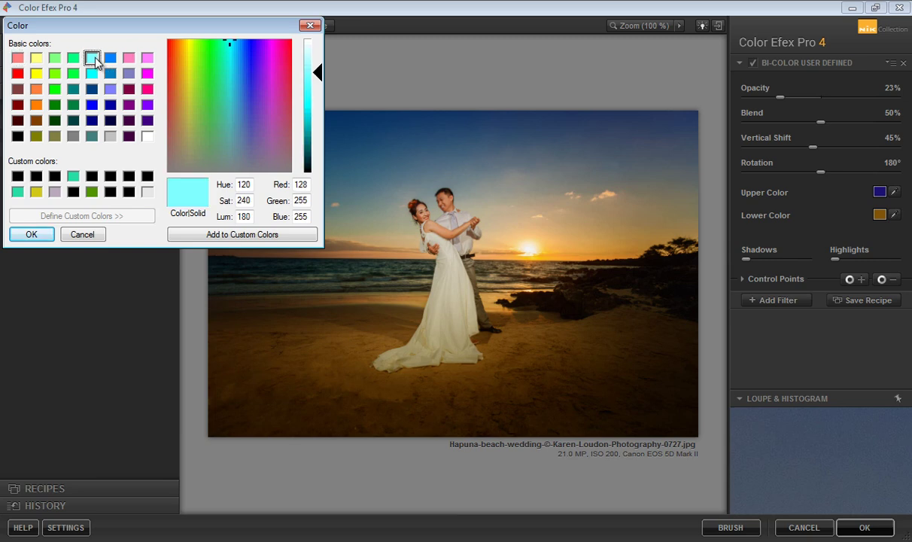
click(110, 59)
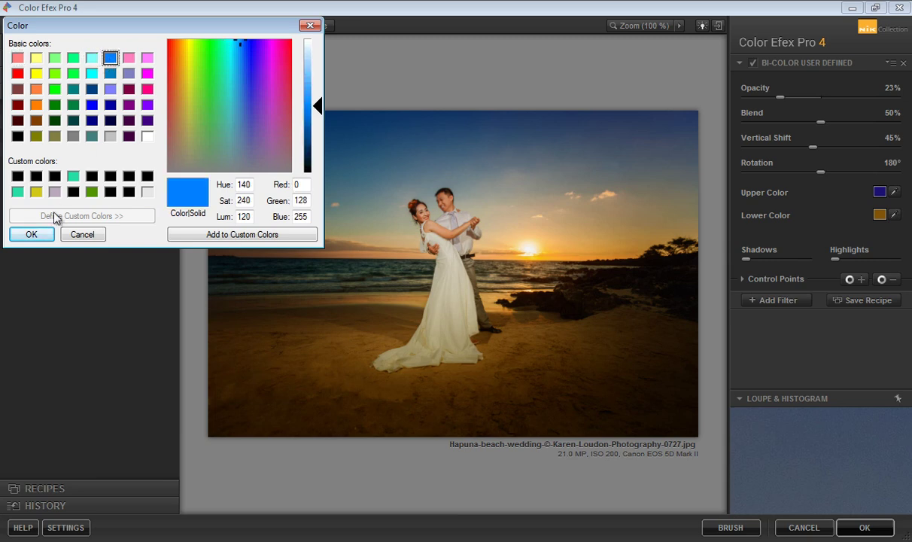
click(31, 234)
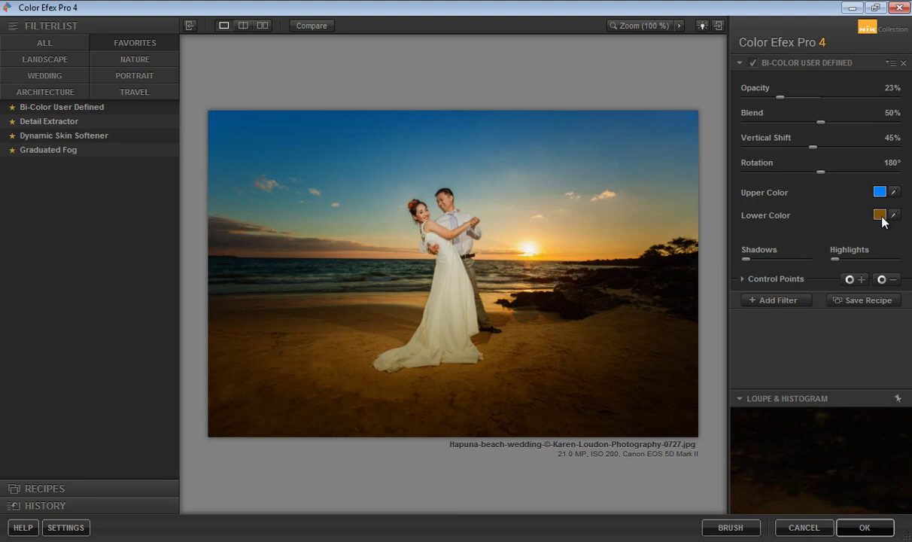
Step: Set the lower colour to bright orange and stack a Detail Extractor filter after it
click(880, 214)
click(36, 89)
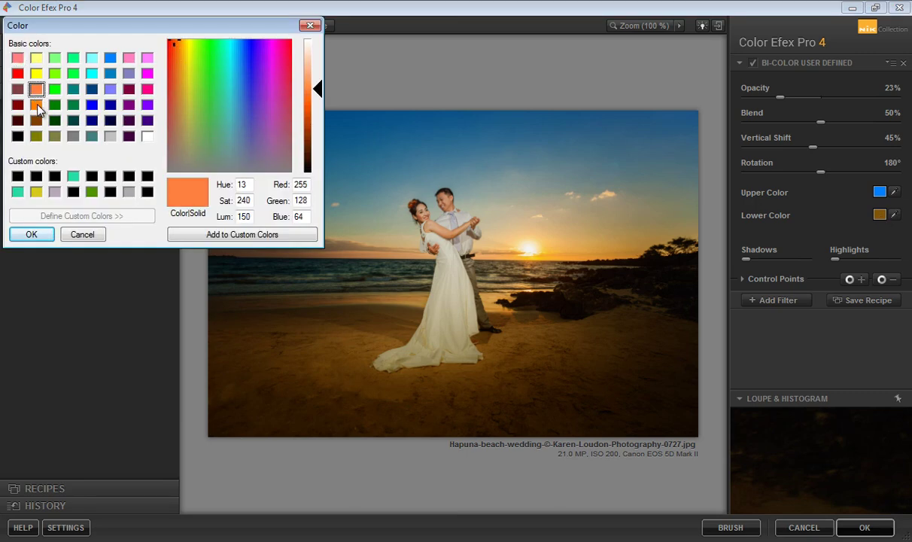
click(37, 105)
click(30, 234)
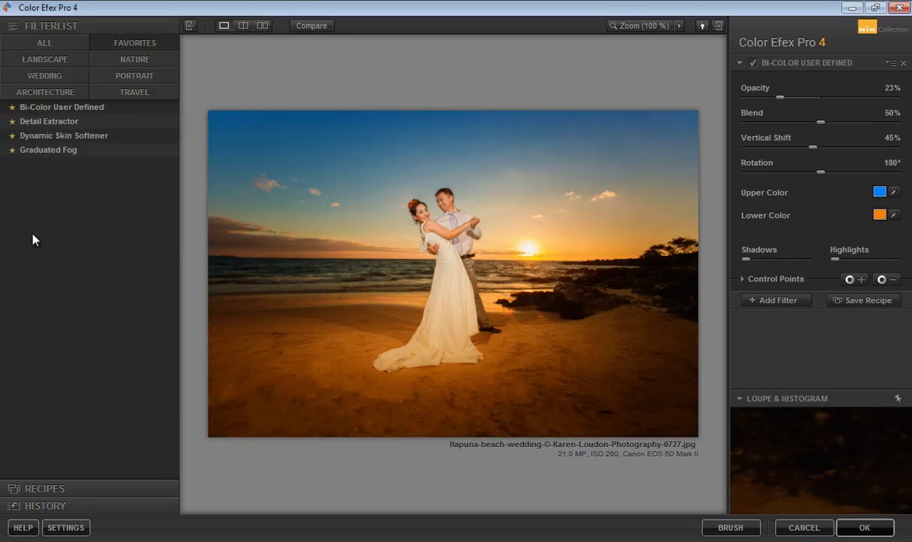
click(762, 299)
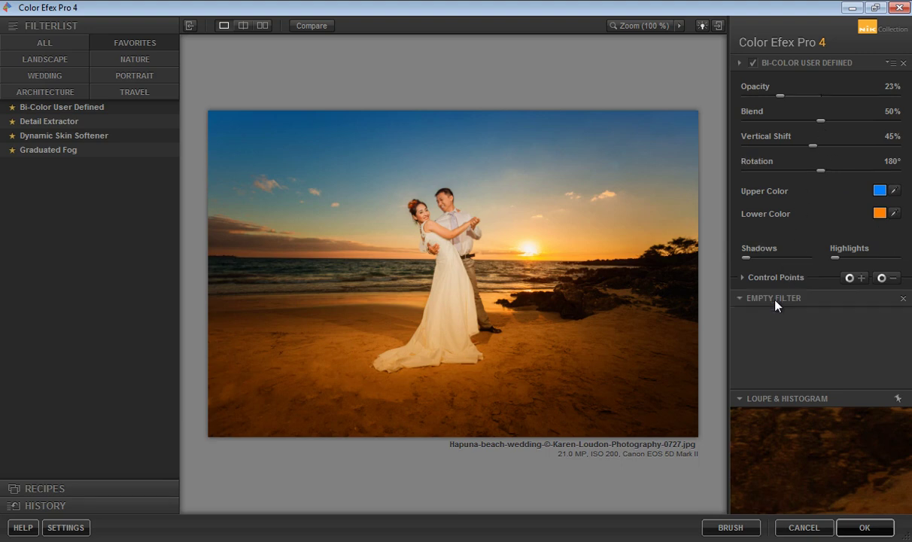
click(51, 121)
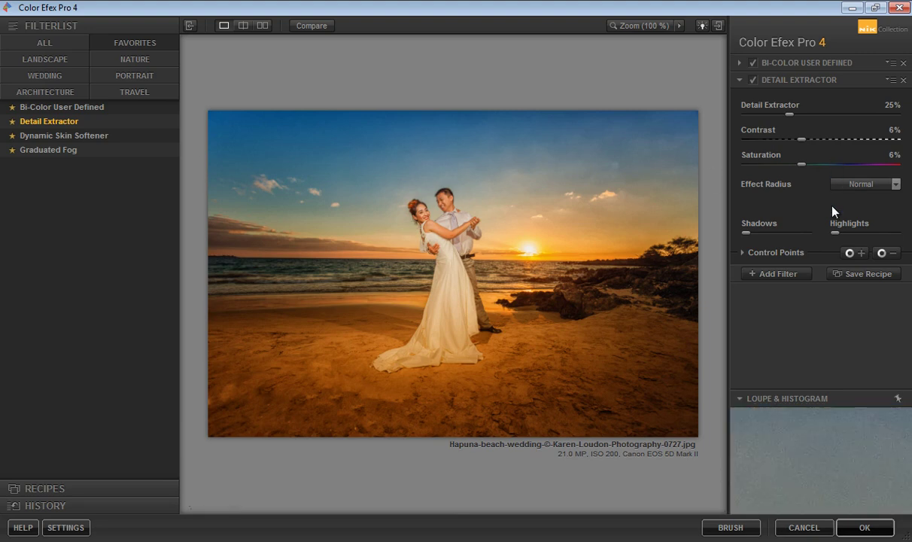
Step: Place an enlarged Detail Extractor control point low on the bride's dress, then add an empty filter slot
click(850, 253)
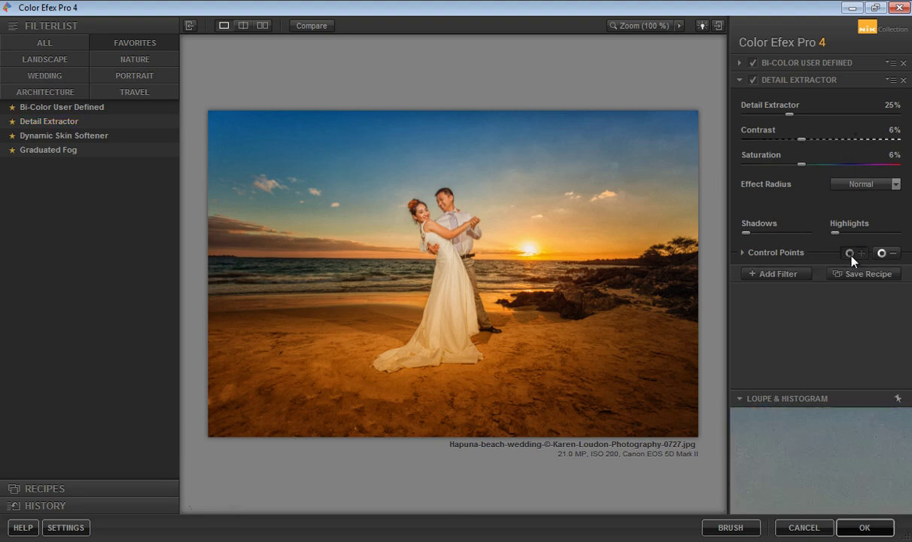
click(449, 295)
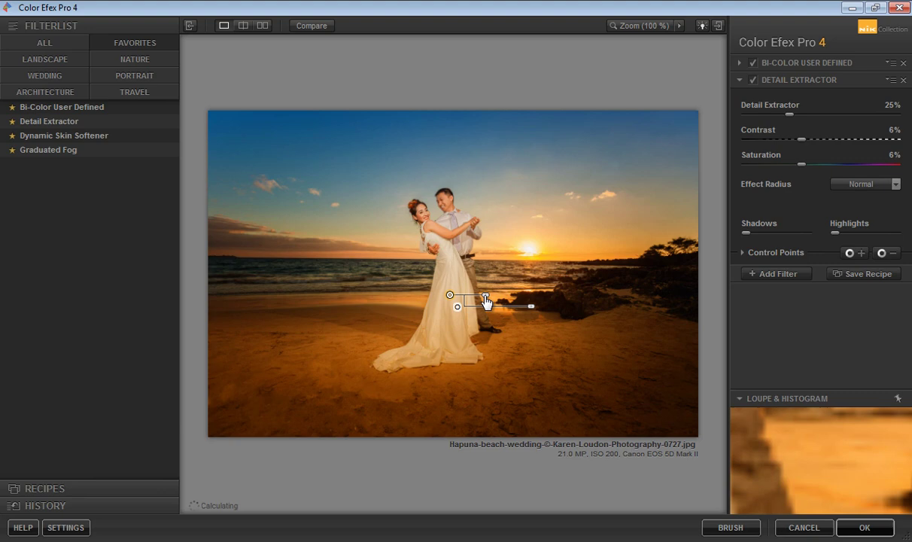
drag(486, 294, 510, 300)
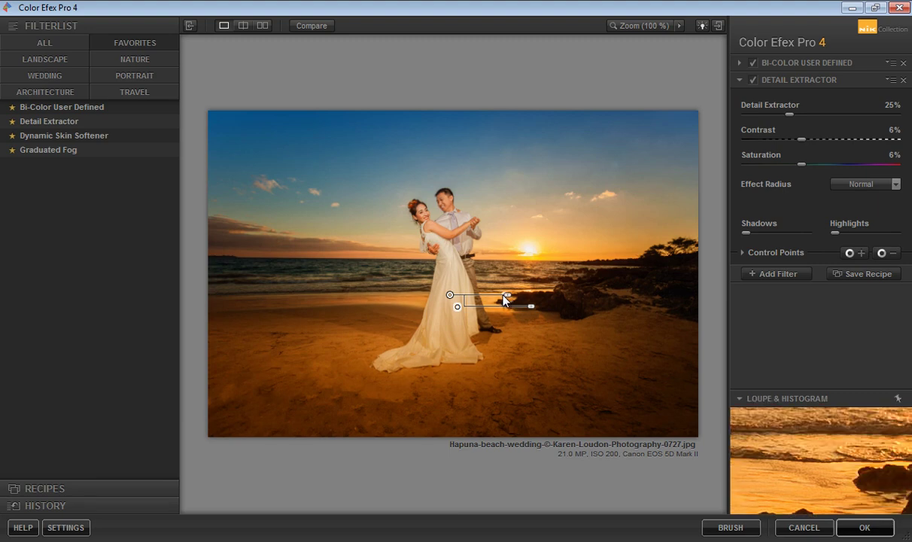
click(450, 295)
click(753, 80)
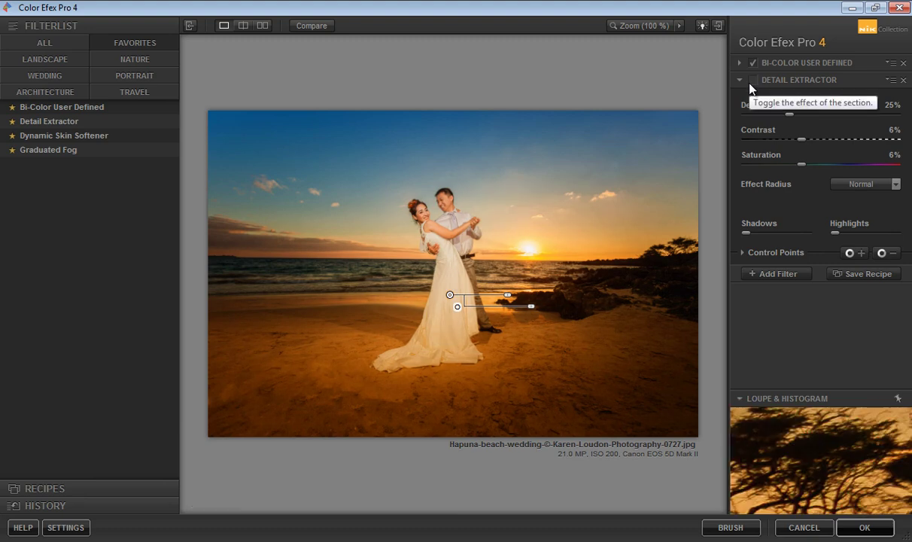
click(752, 81)
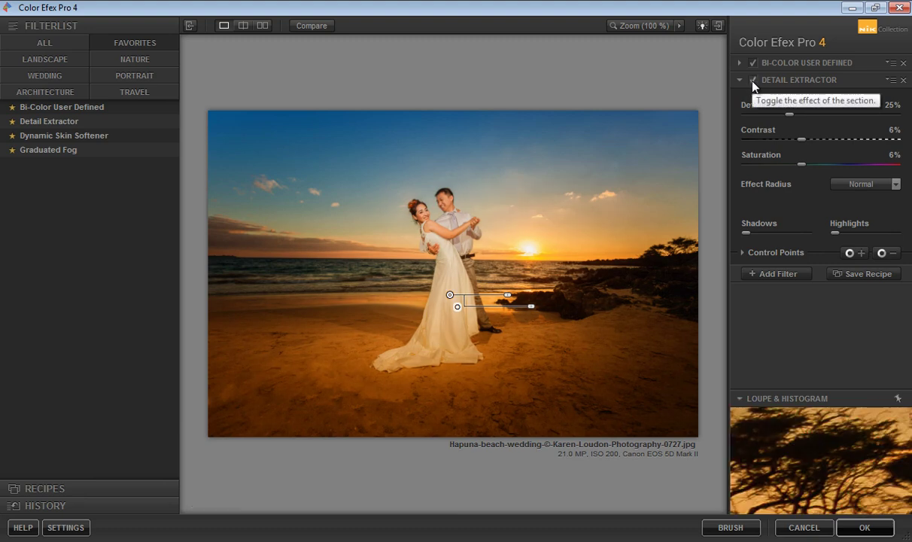
drag(449, 294, 443, 345)
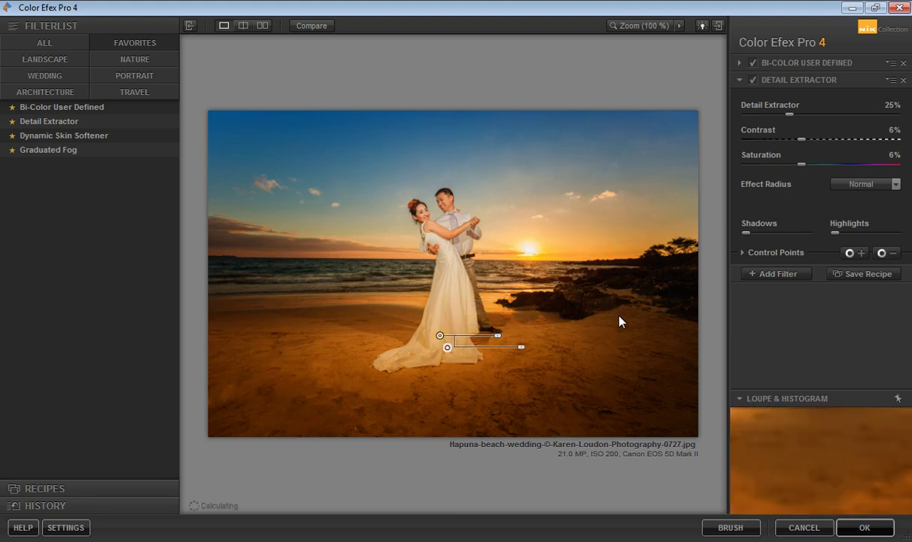
click(775, 274)
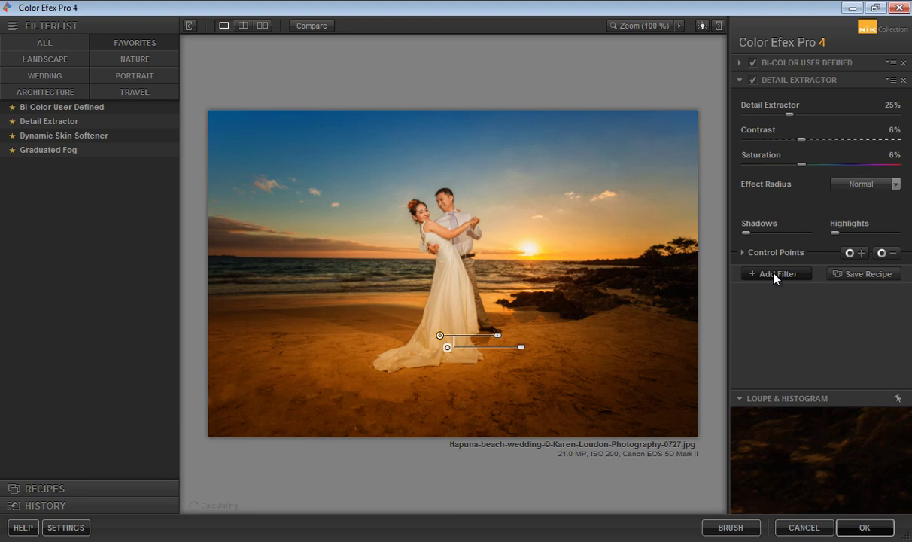
Step: Apply Graduated Fog with fog method 4, about 53% opacity and 83% blend
click(61, 154)
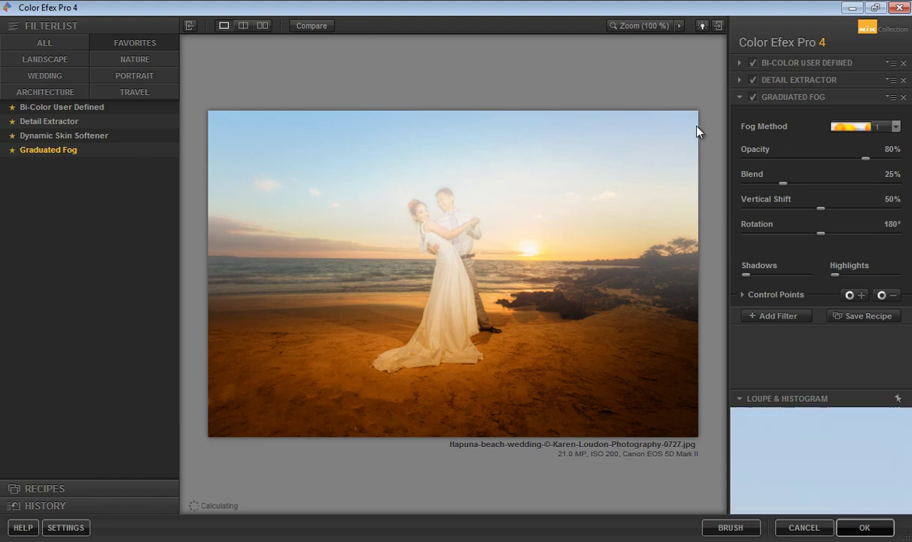
click(895, 127)
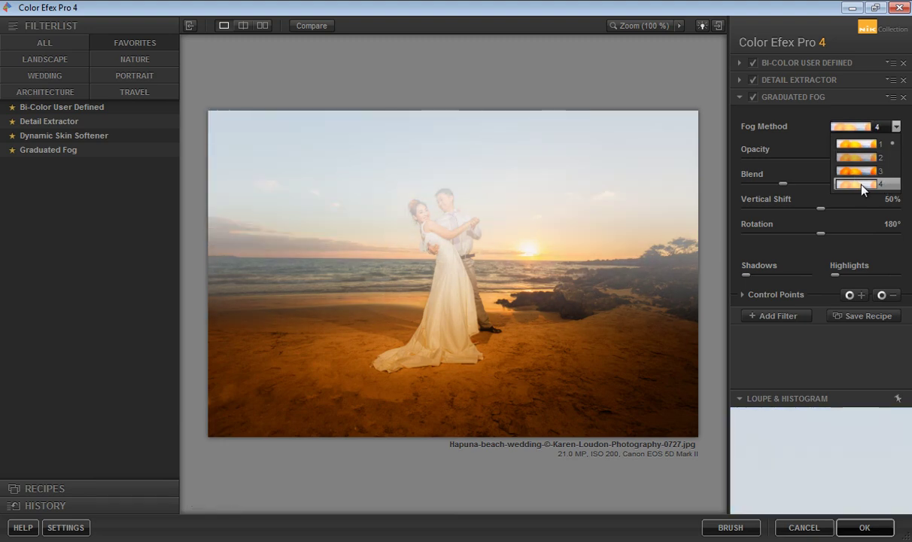
click(857, 145)
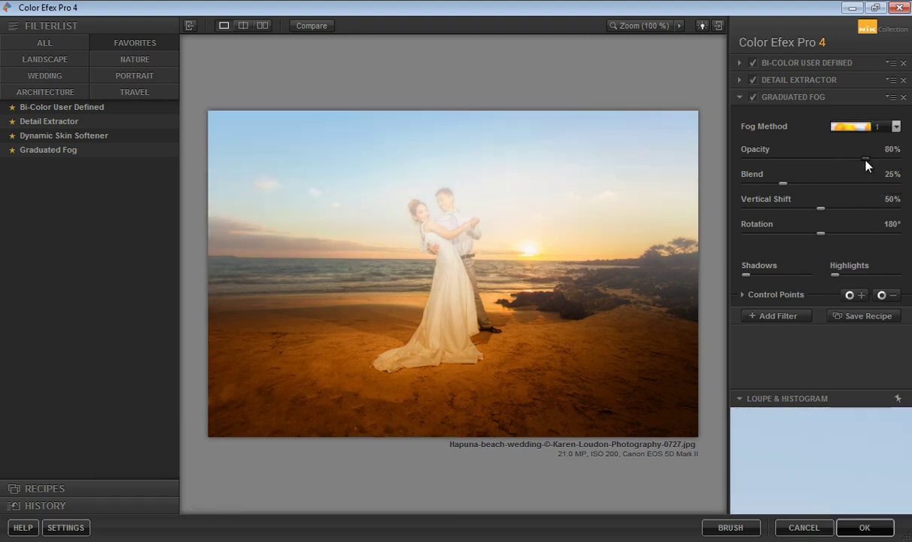
drag(865, 161, 817, 160)
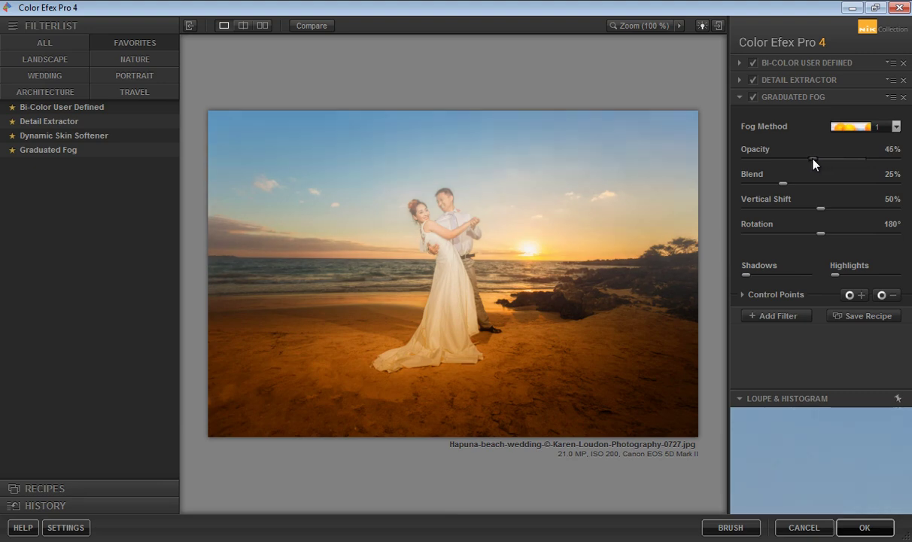
click(893, 128)
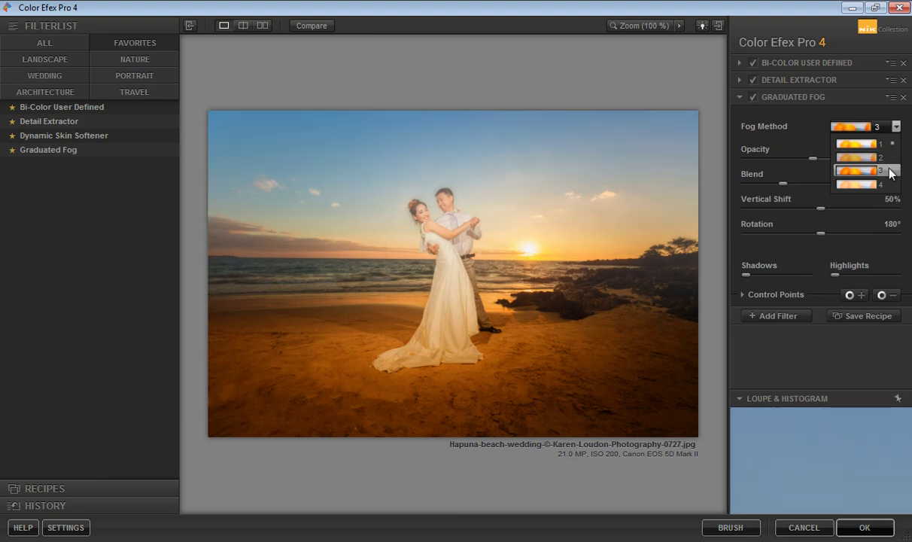
click(888, 185)
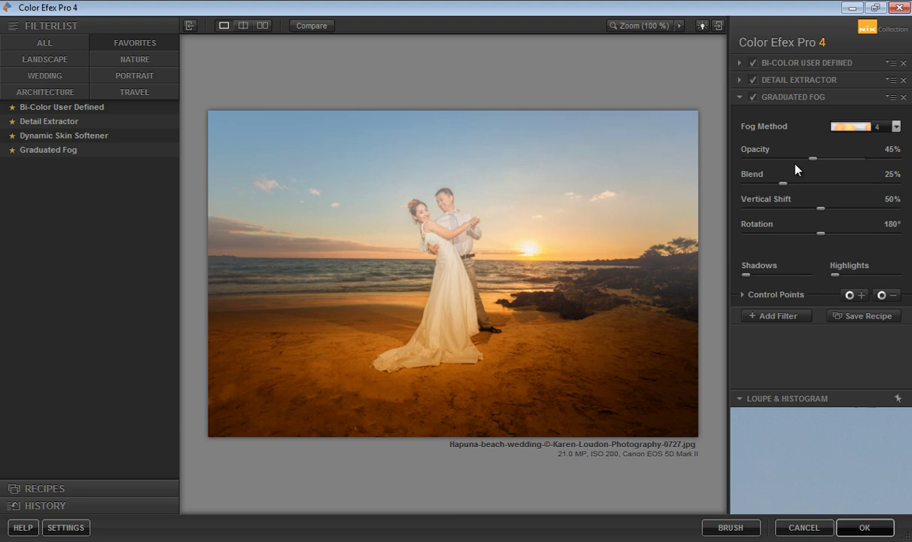
drag(784, 183, 867, 186)
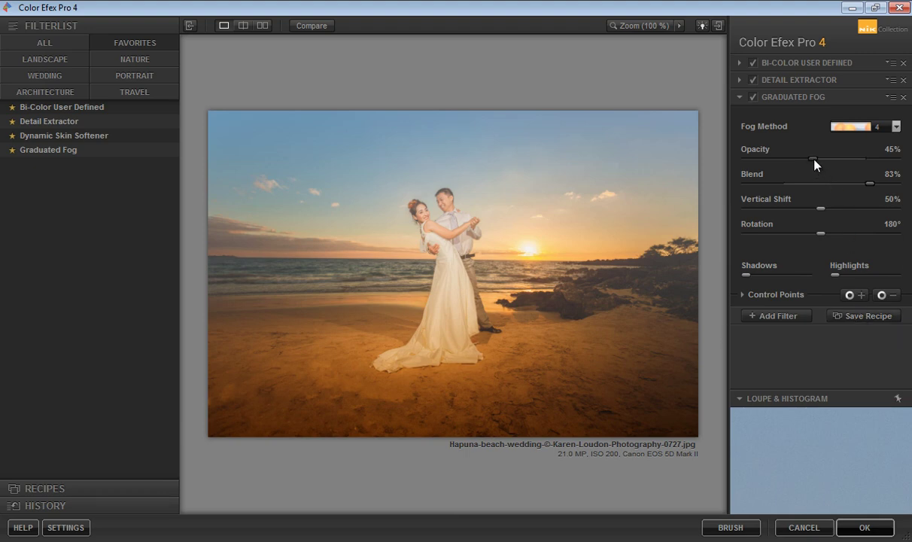
drag(814, 159, 828, 163)
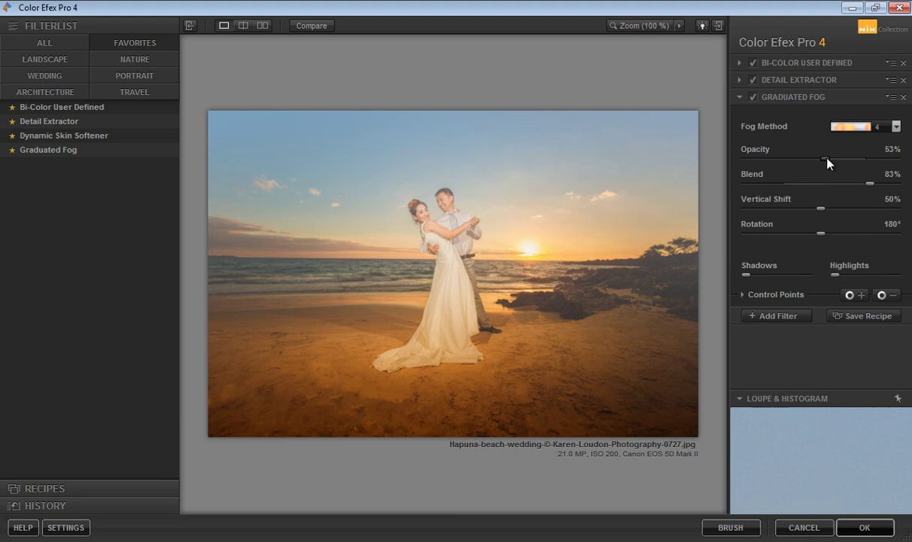
Step: Set Detail Extractor strength to about 50% and Graduated Fog opacity to 43%
click(794, 82)
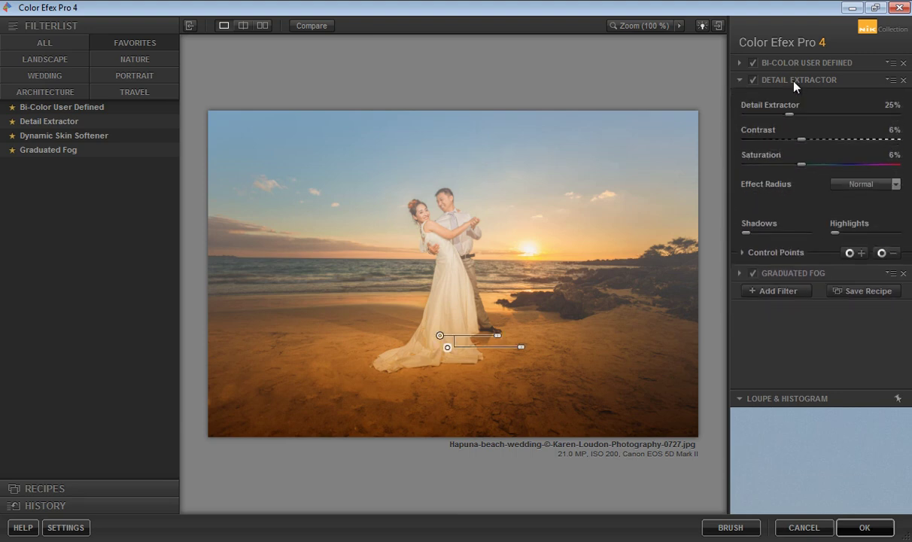
drag(792, 121, 852, 126)
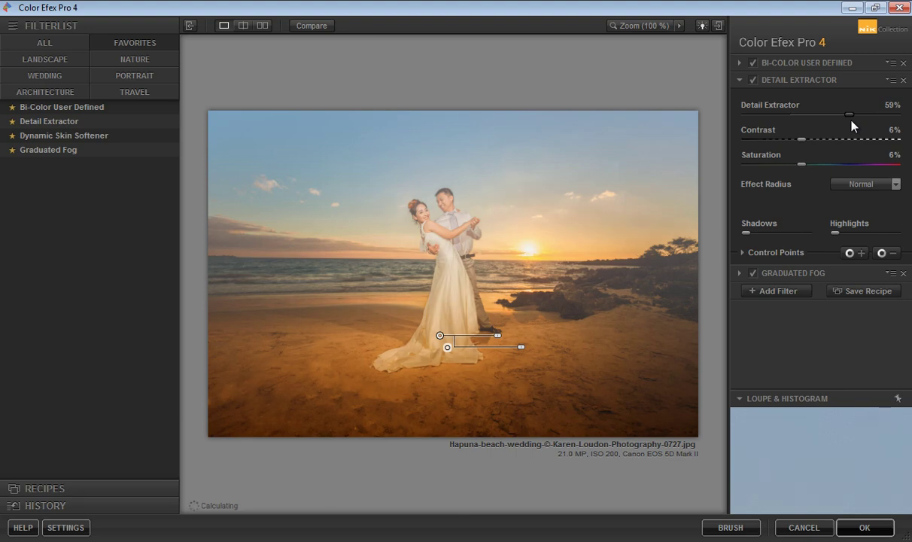
drag(852, 126, 834, 127)
click(780, 274)
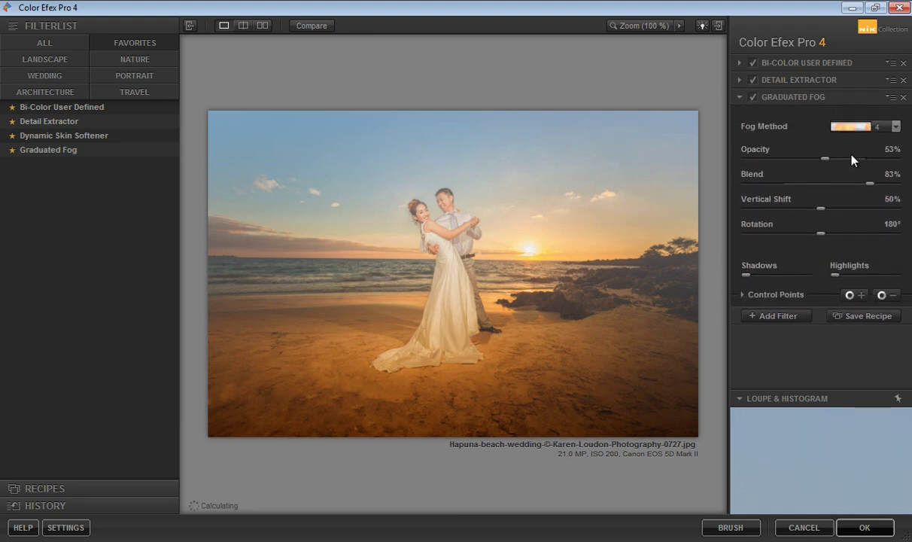
drag(825, 159, 810, 159)
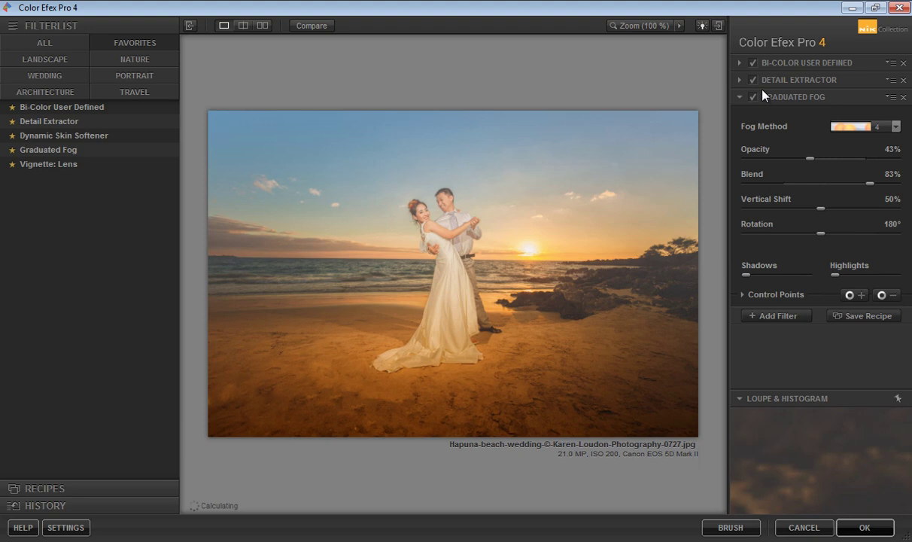
Step: Add Vignette: Lens at −65% amount, 32% size and −32% brightness, then switch it off
click(58, 168)
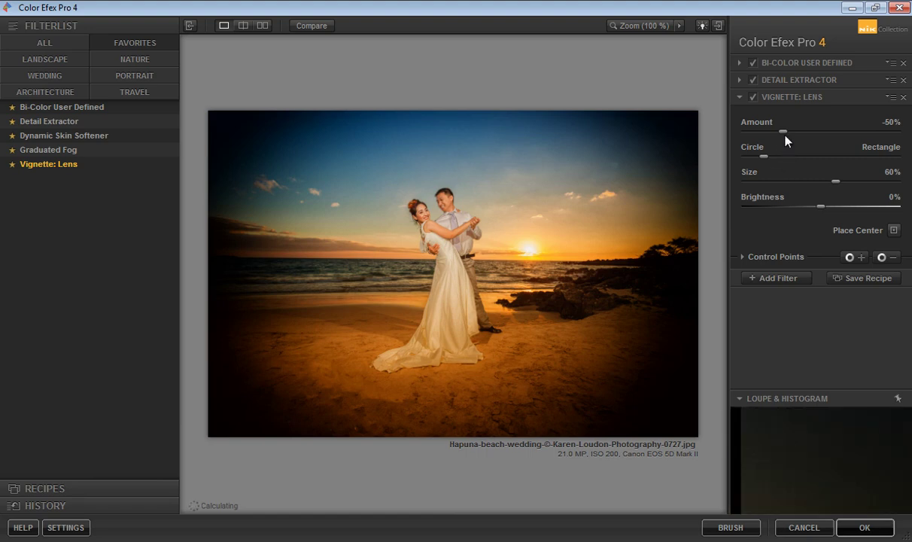
drag(783, 133, 767, 164)
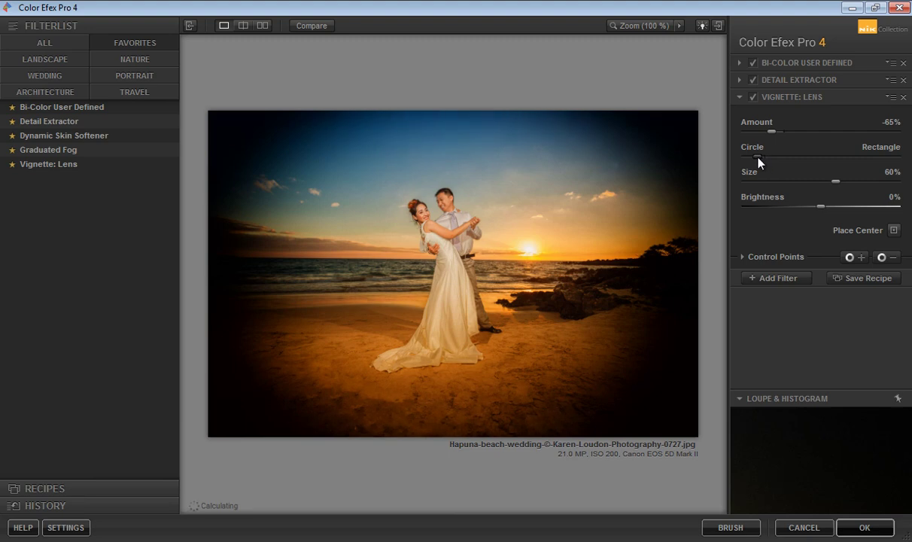
drag(837, 185, 796, 205)
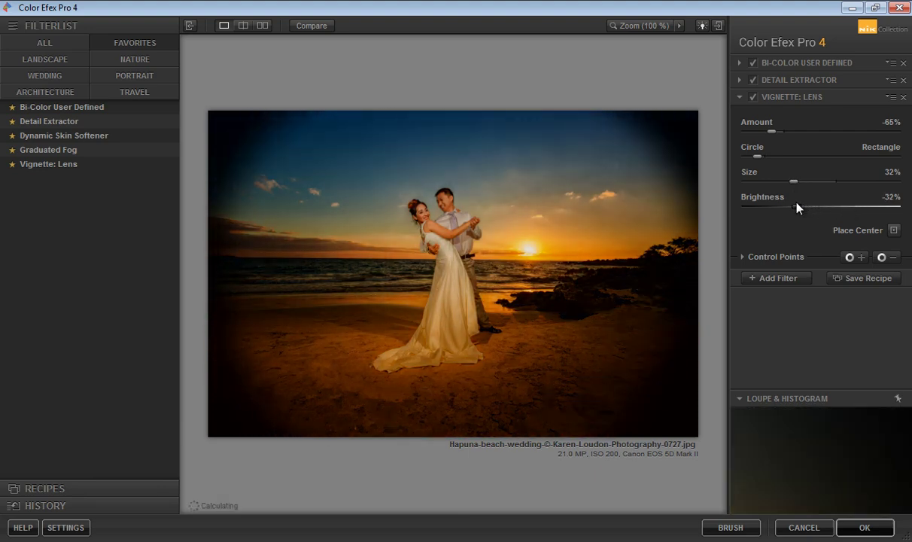
click(753, 98)
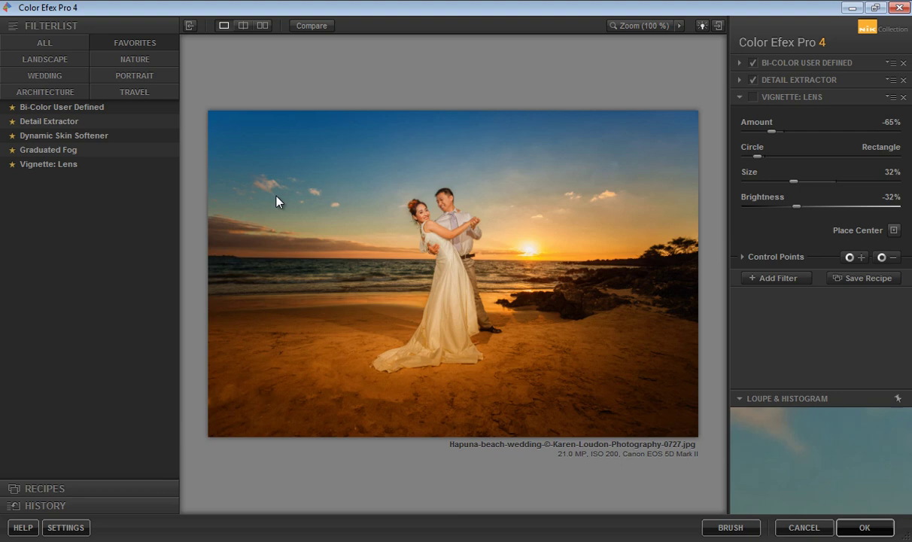
Step: Reapply Graduated Fog with method 4, 38% opacity and 60% blend, and return the result to Photoshop
click(61, 152)
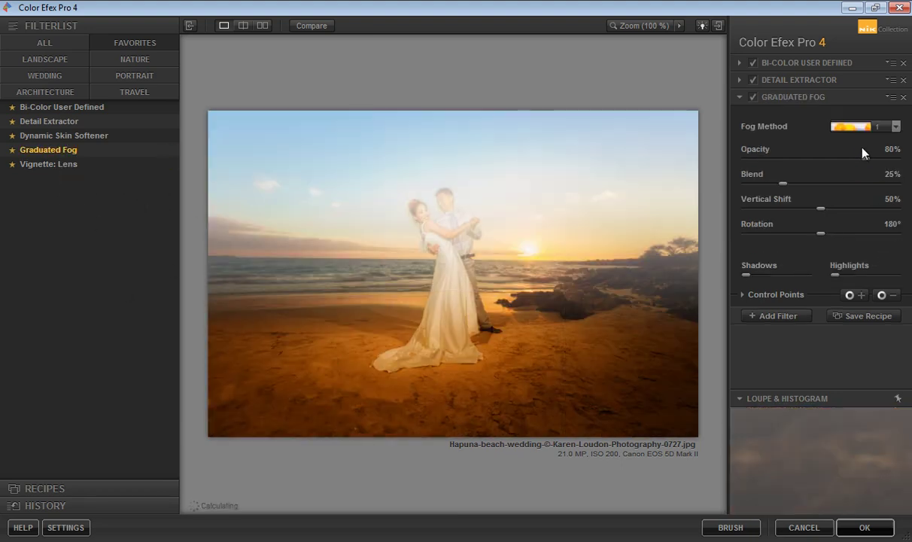
click(896, 126)
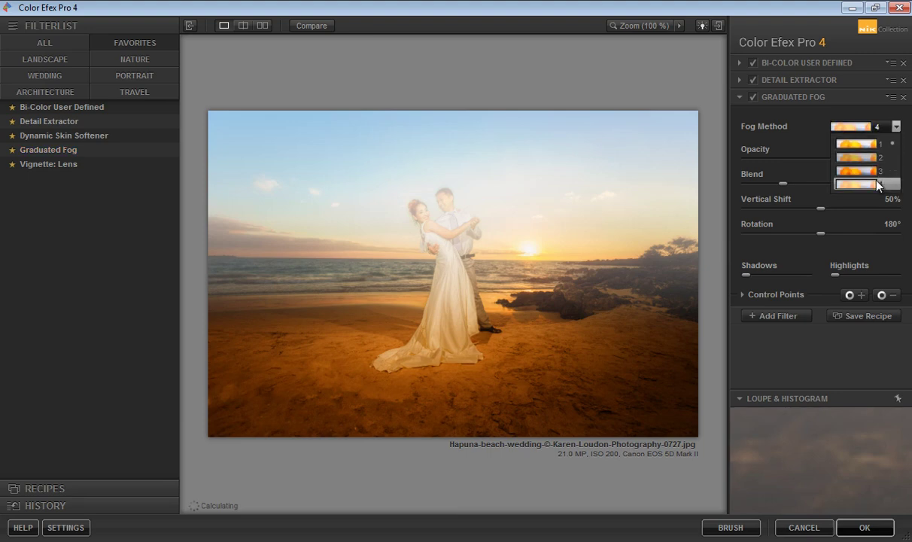
click(834, 178)
drag(866, 158, 836, 185)
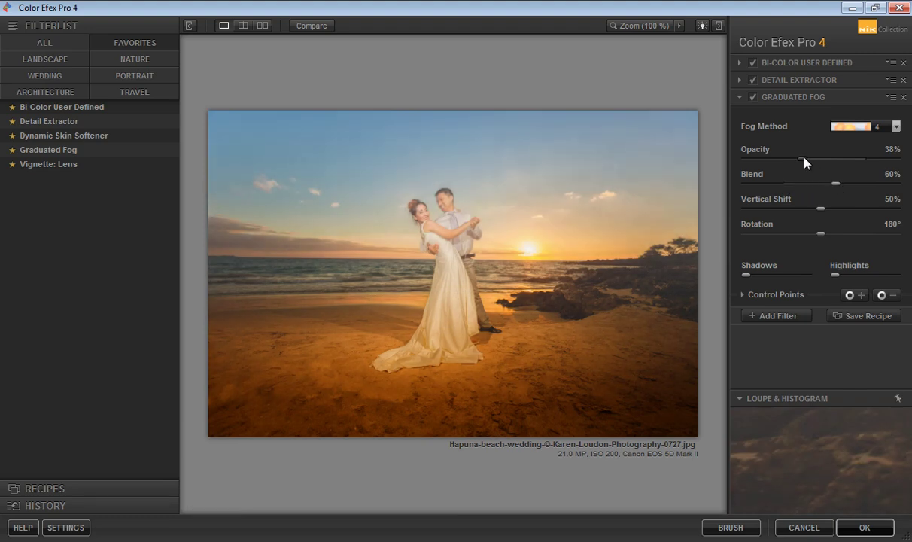
click(852, 526)
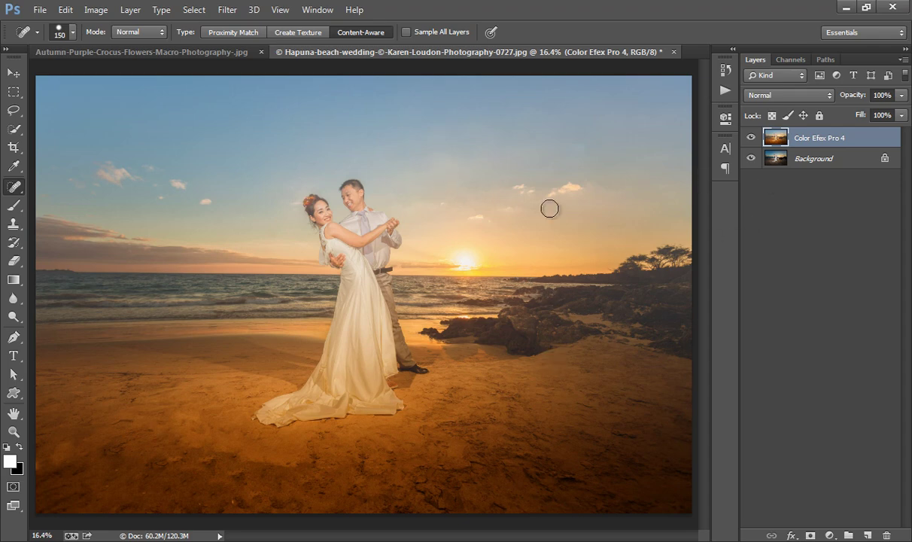
Step: Toggle the Color Efex Pro 4 layer's visibility off, on, and off to compare it with the original
click(754, 140)
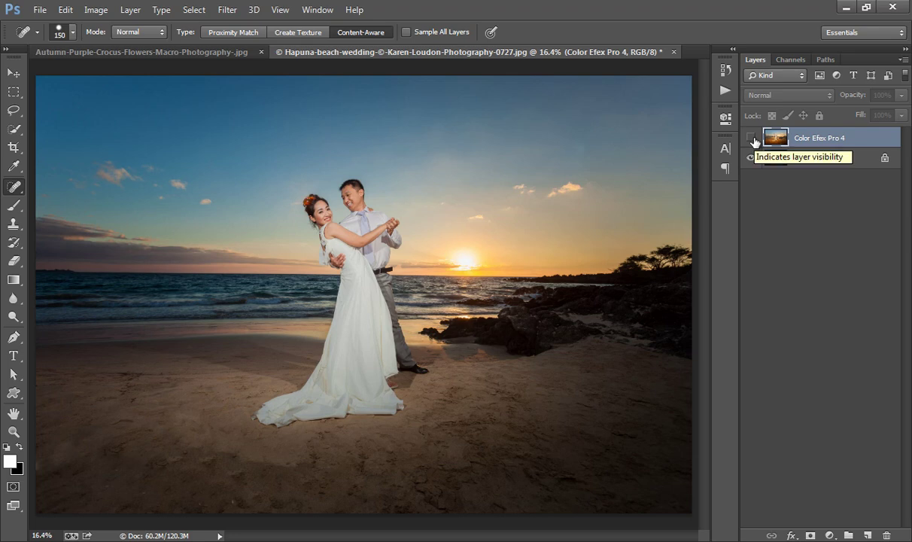
click(753, 140)
click(753, 140)
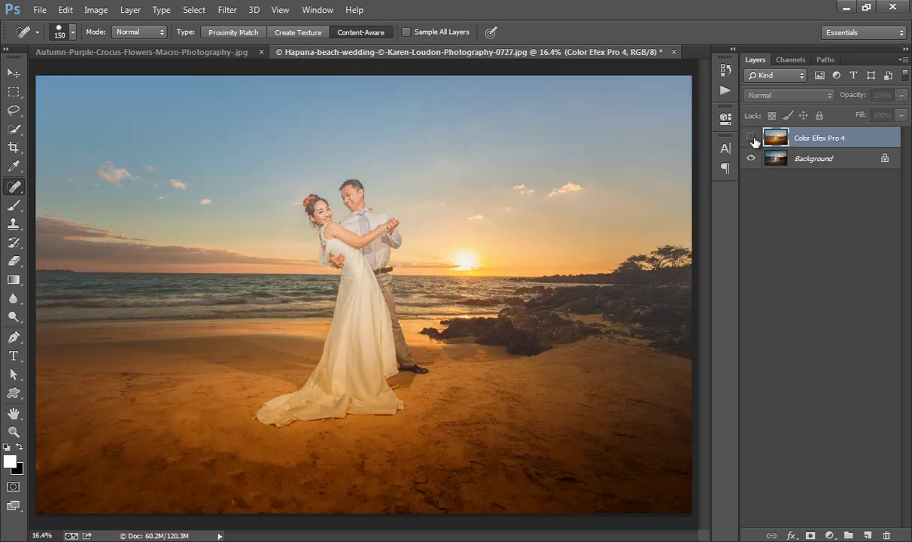